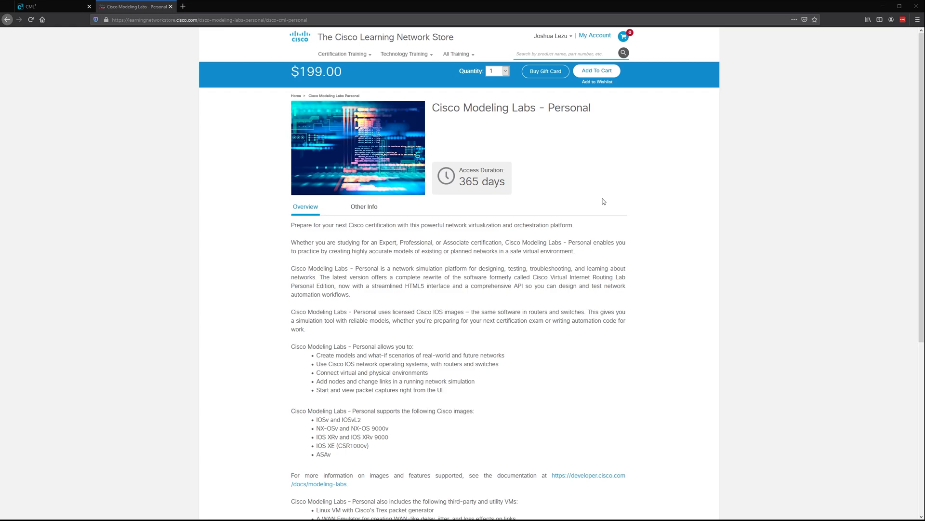
scroll(536, 303, down, 3)
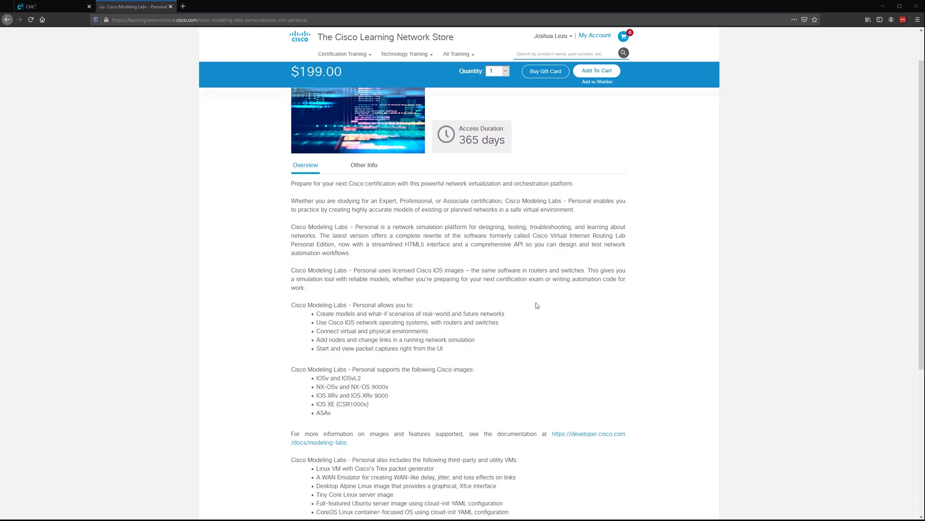
drag(291, 341, 369, 383)
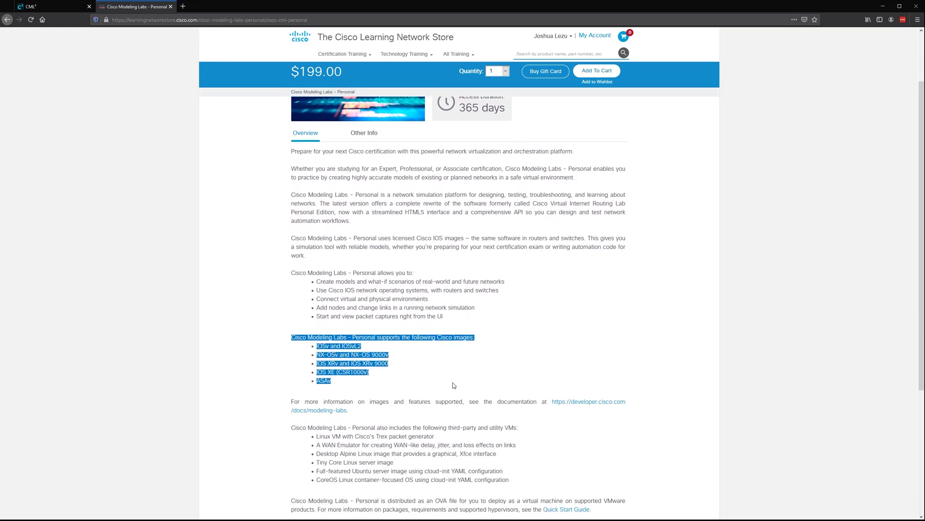
click(485, 376)
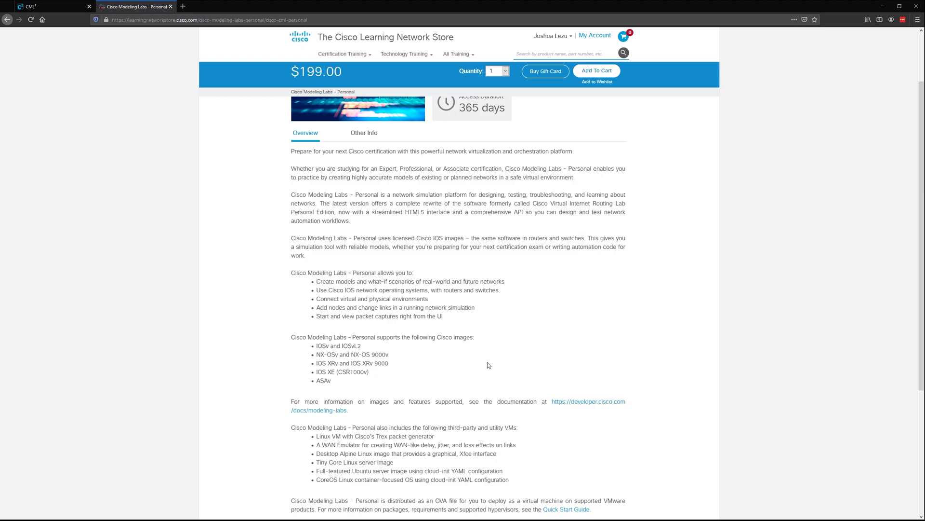
scroll(487, 364, down, 3)
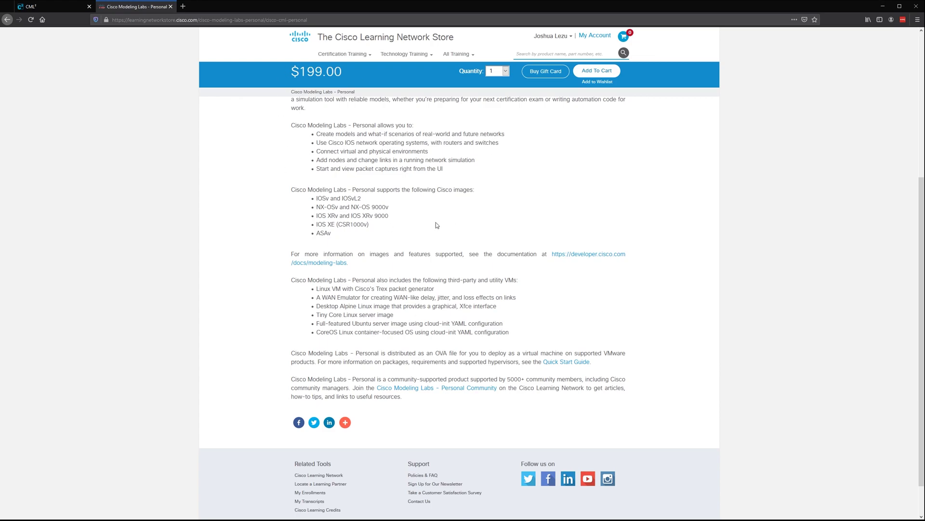
scroll(427, 219, up, 1)
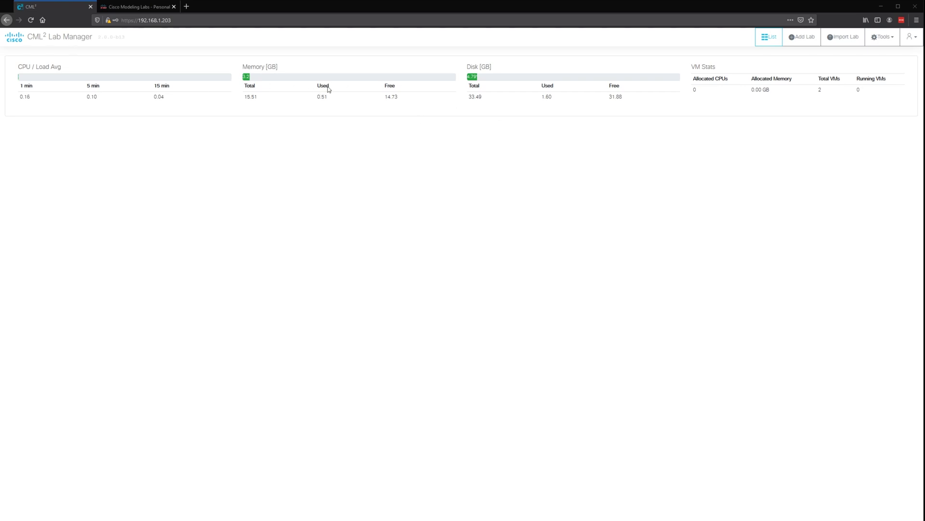
- Visit the Import Lab page, return to the Lab Manager dashboard, and show the Tools list
click(845, 44)
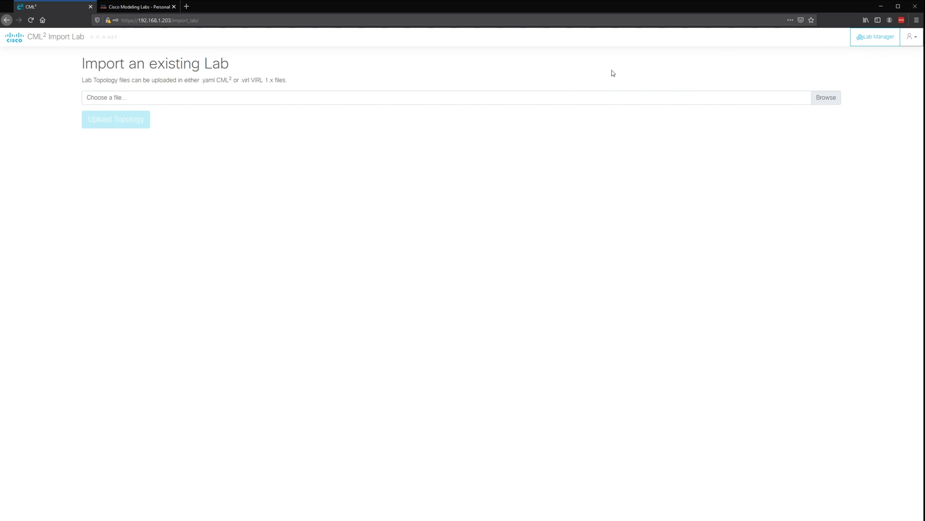
click(876, 42)
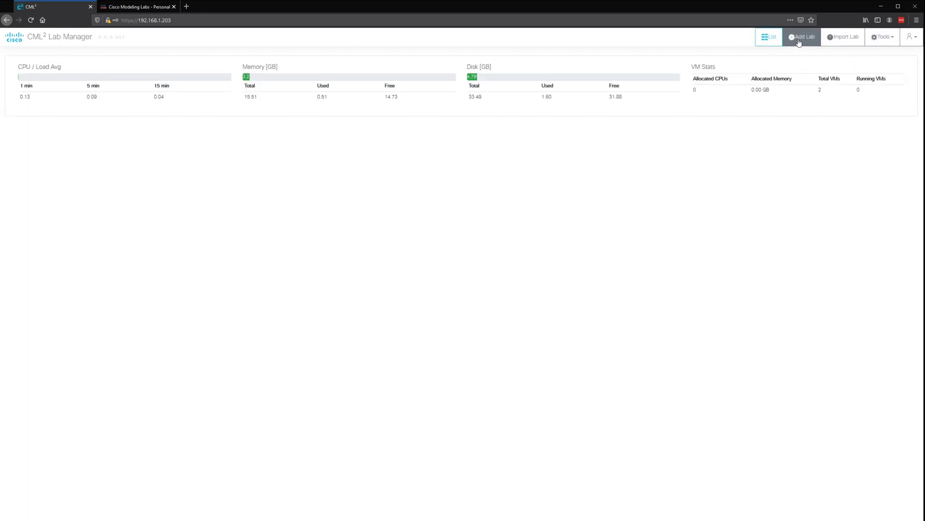
click(896, 43)
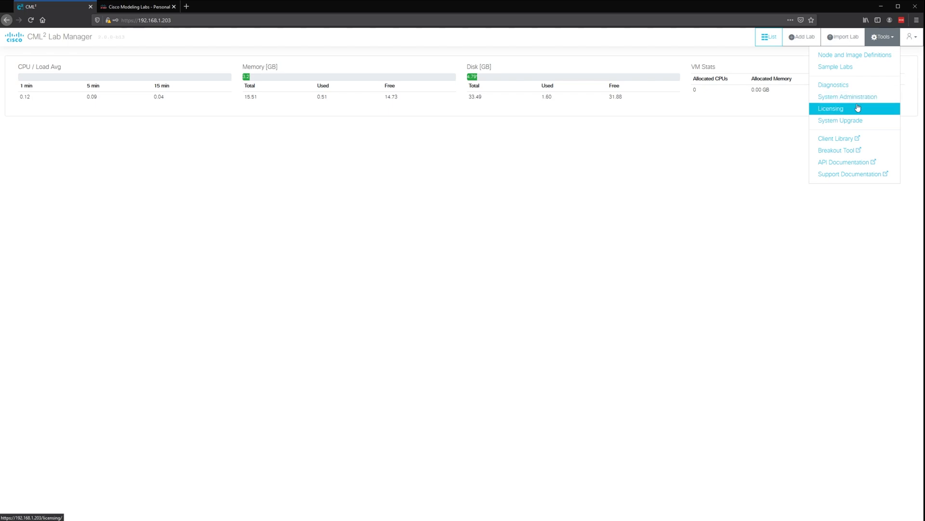
- Open the API Documentation, browse the Swagger Labs endpoints, then return to the CML² tab
click(856, 166)
scroll(349, 230, down, 1)
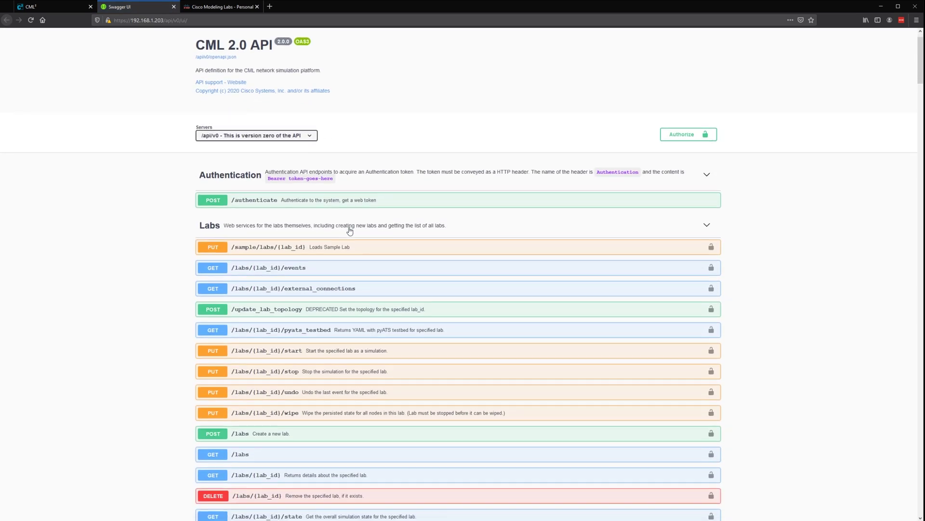
scroll(349, 231, down, 3)
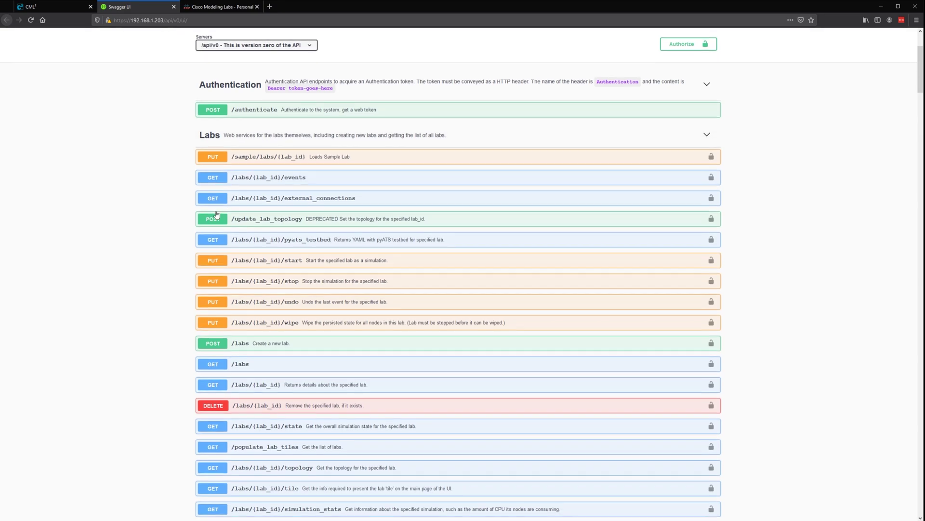
scroll(268, 145, down, 3)
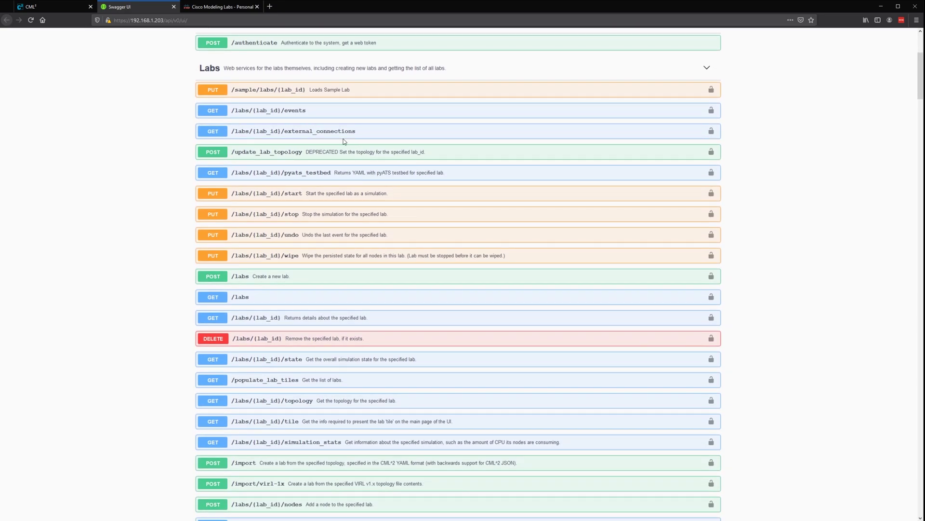
scroll(304, 217, down, 5)
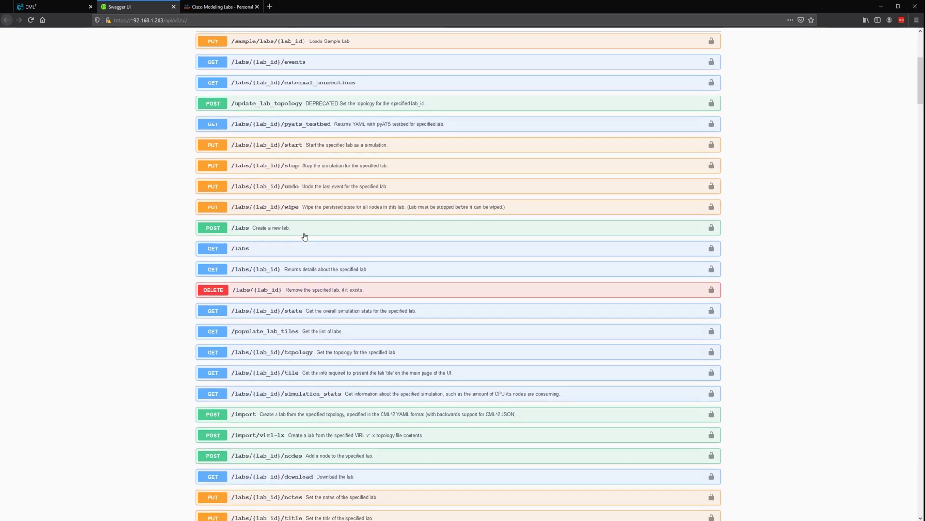
scroll(305, 250, down, 1)
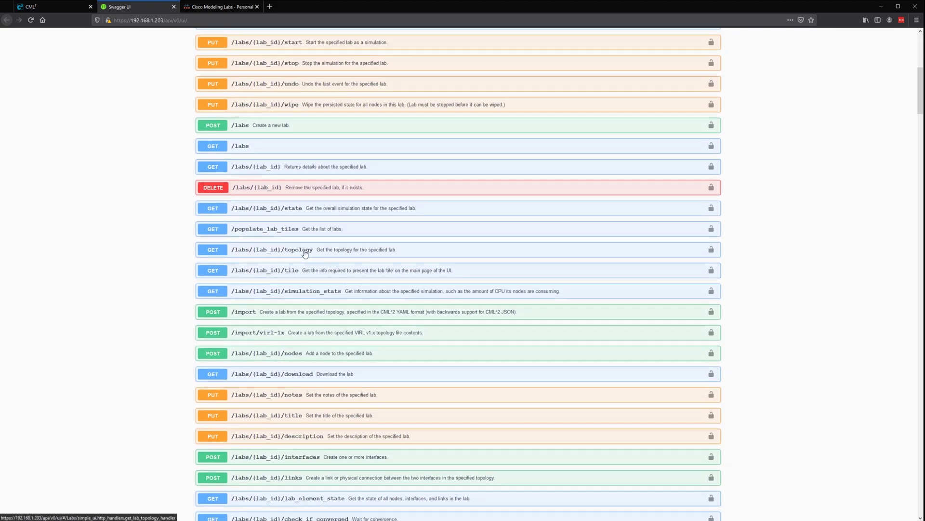
click(60, 10)
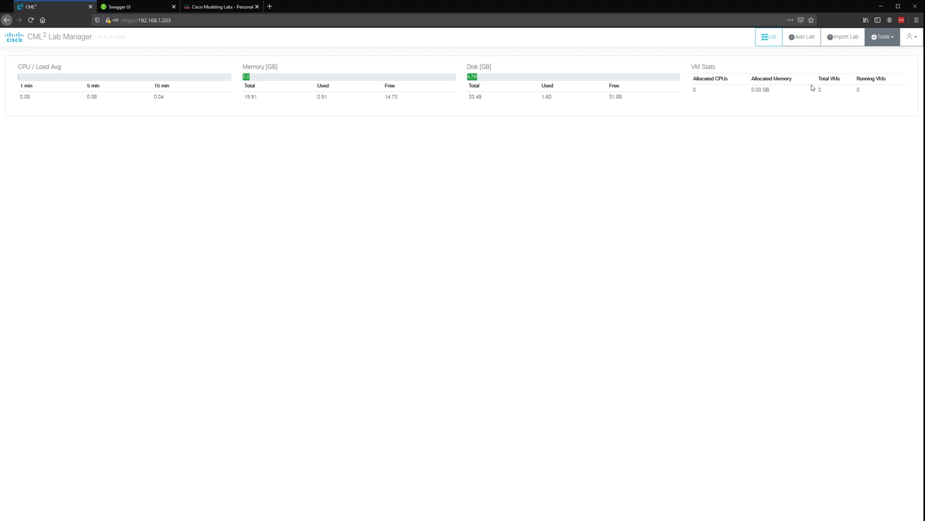
- Create a new empty lab and open it in the workbench
click(811, 41)
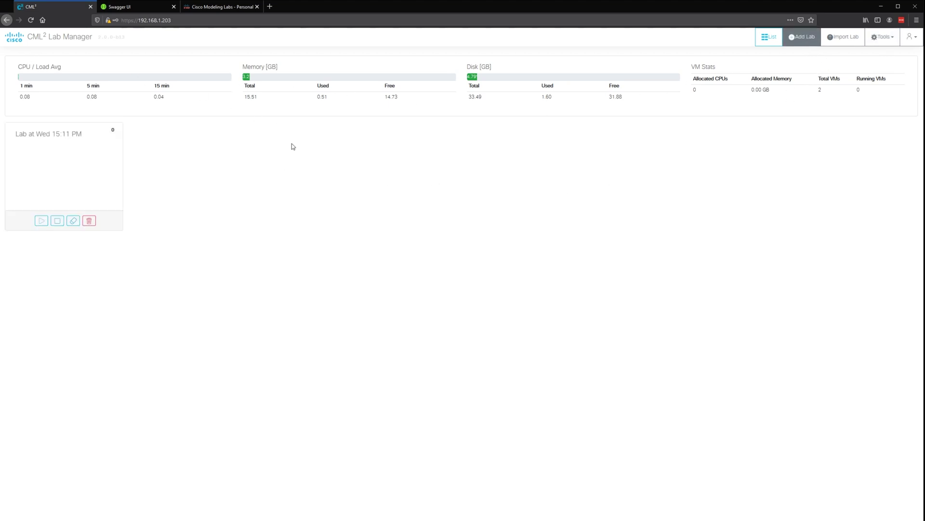
click(58, 134)
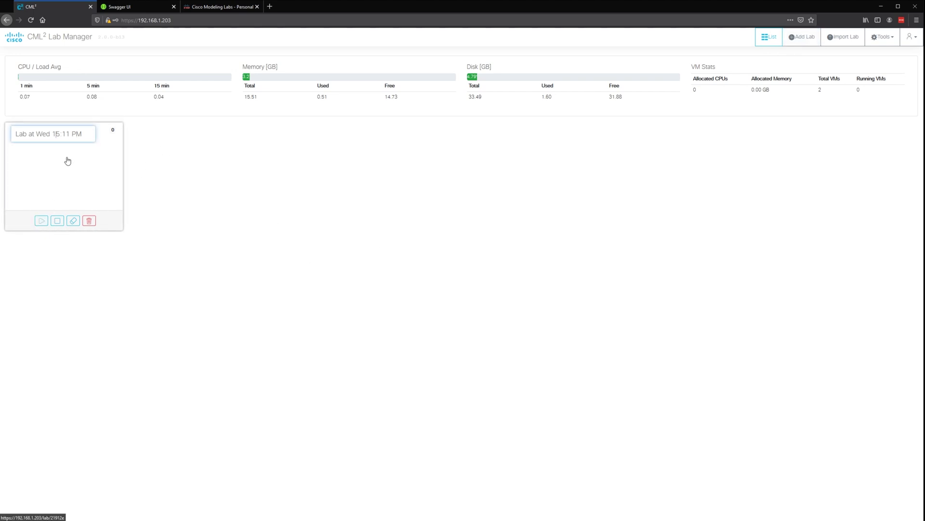
click(77, 174)
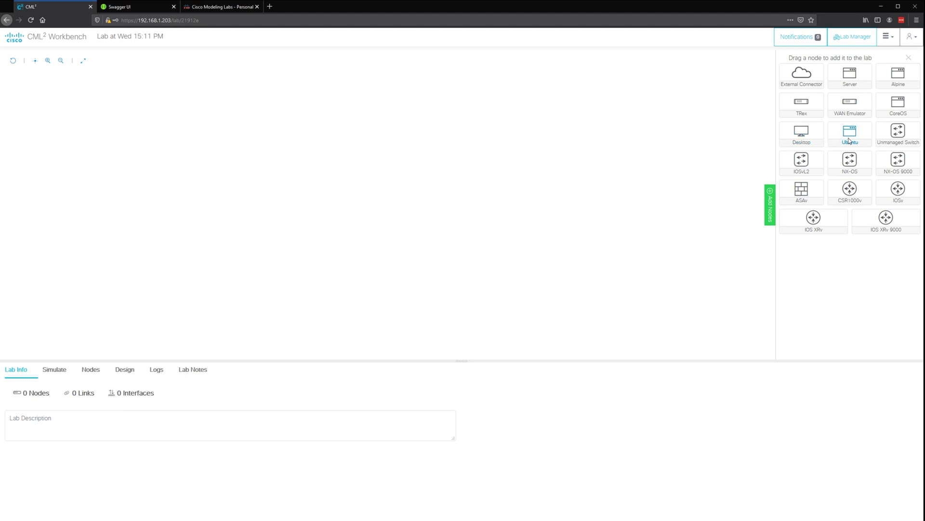
- Place two IOSvL2 switches and link iosvl2-0 GigE0/0 to iosvl2-1 GigE0/0
drag(801, 162, 347, 162)
drag(802, 163, 465, 164)
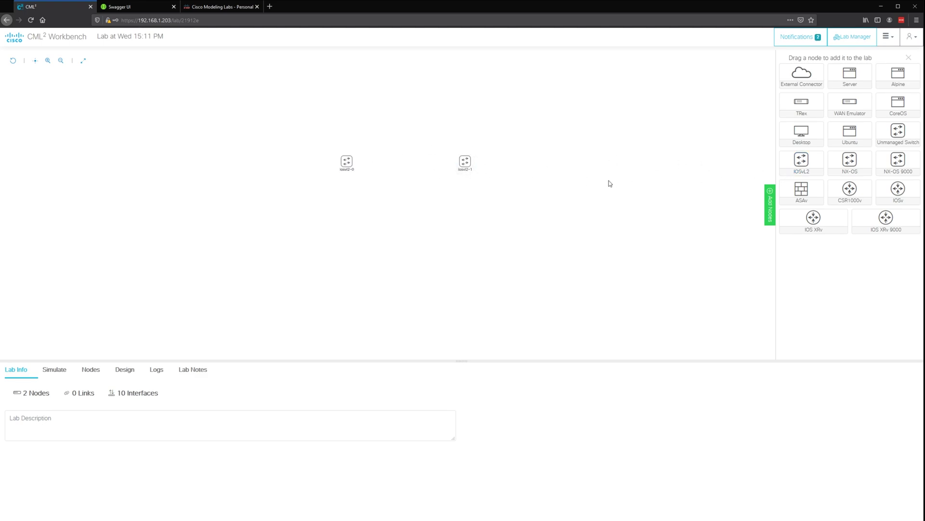
drag(347, 161, 465, 162)
click(495, 201)
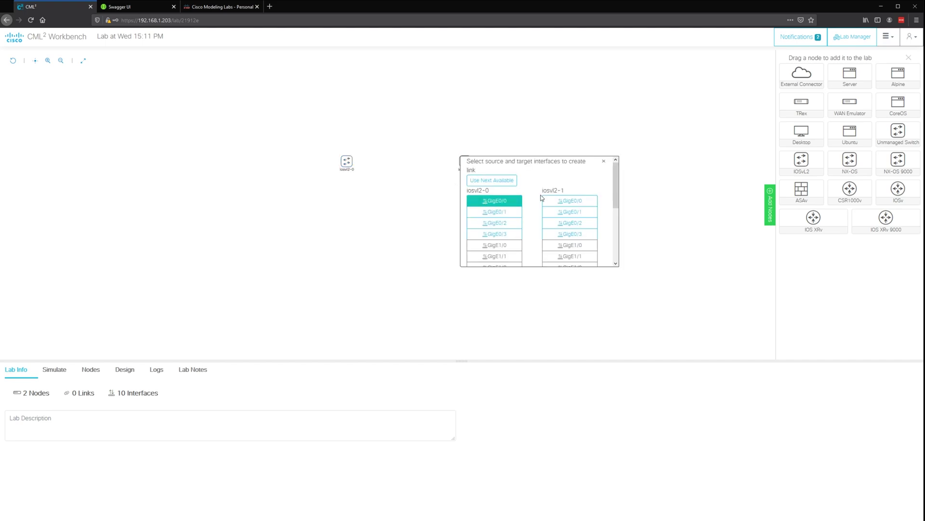
click(570, 201)
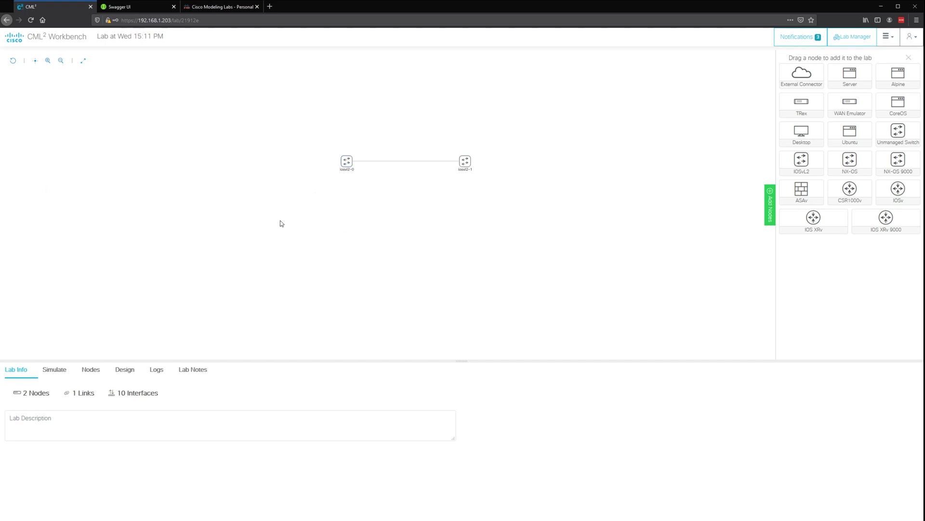
- Select both switches in the Nodes list and start them
click(90, 369)
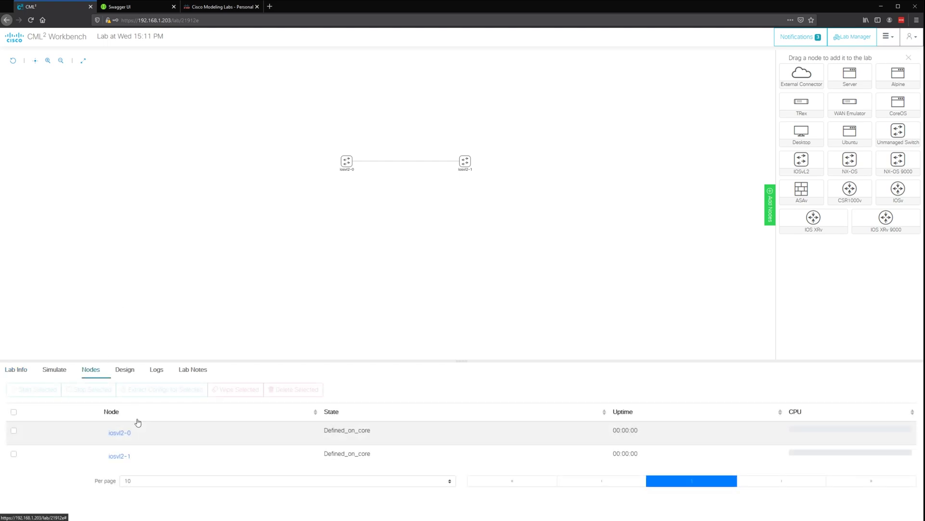
click(14, 411)
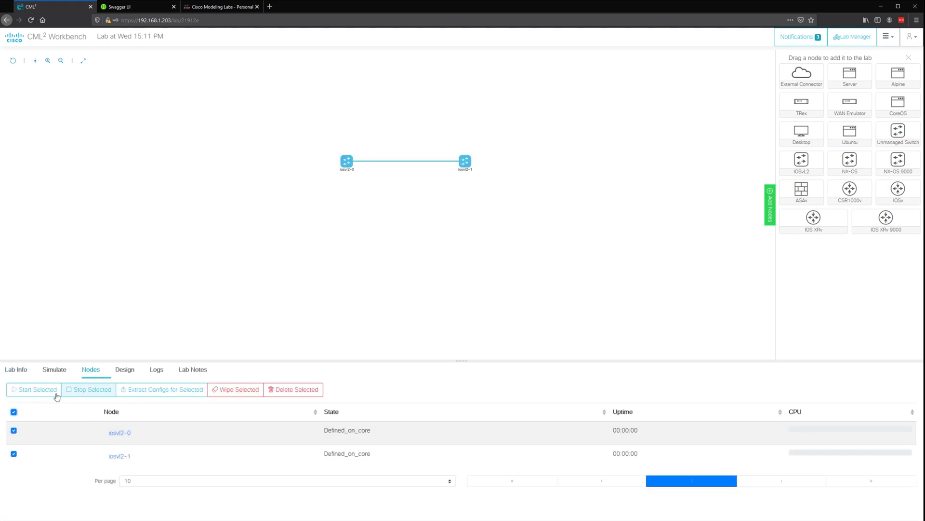
click(56, 396)
click(16, 371)
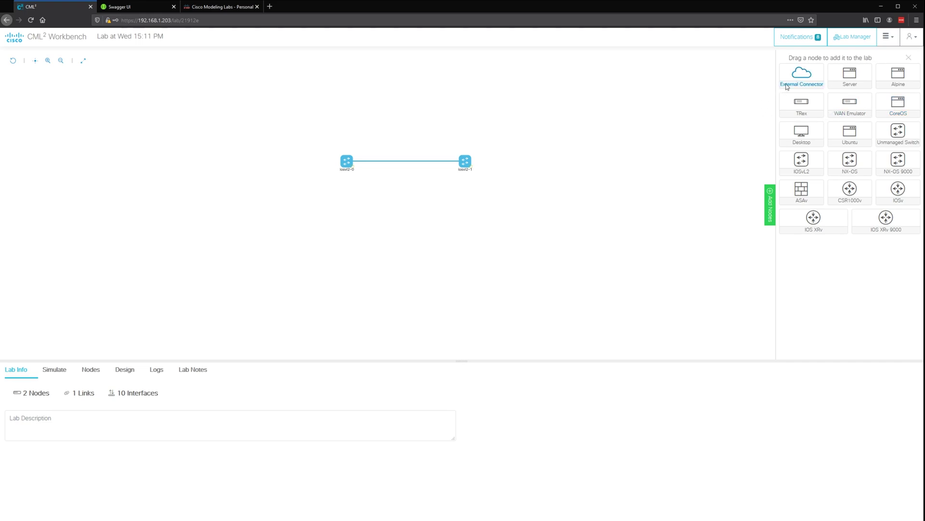
- Add External Connector ext-conn-0 and position it just right of iosvl2-1
drag(802, 78, 569, 118)
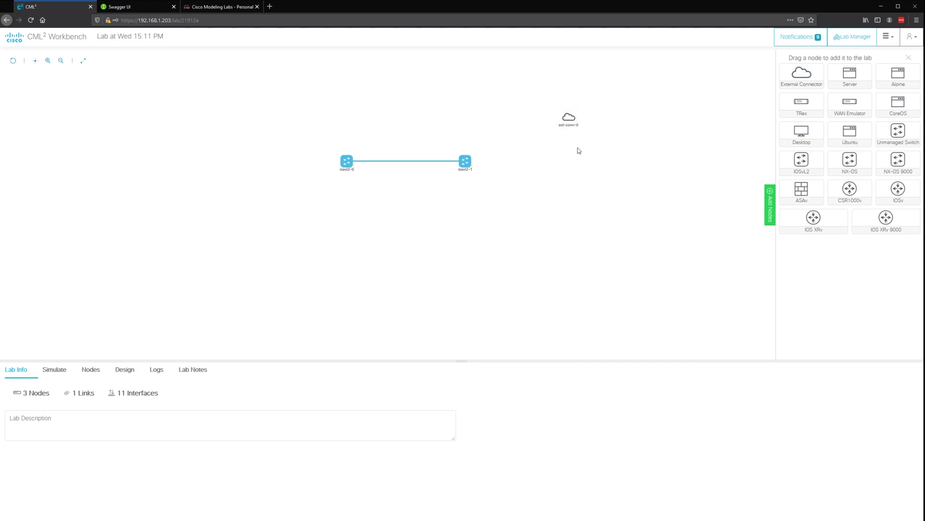
click(564, 116)
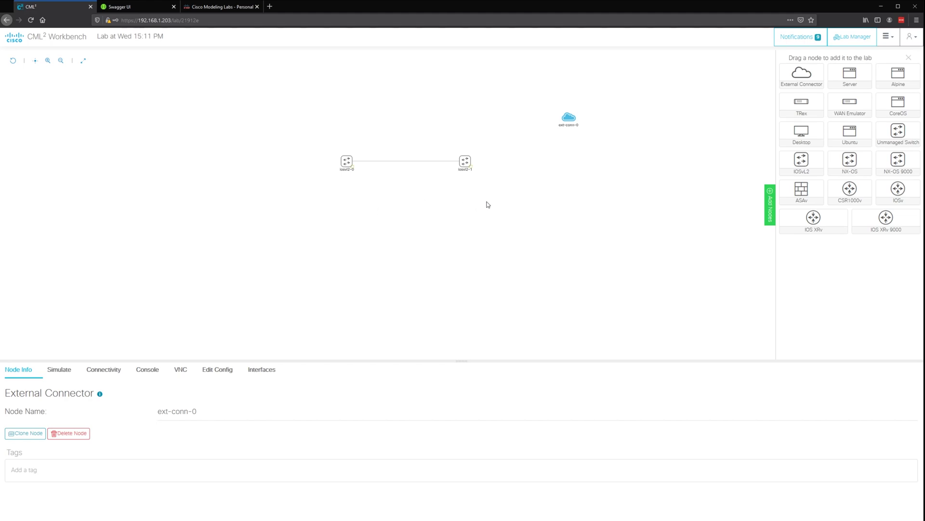
mouse_move(578, 110)
drag(569, 116, 564, 168)
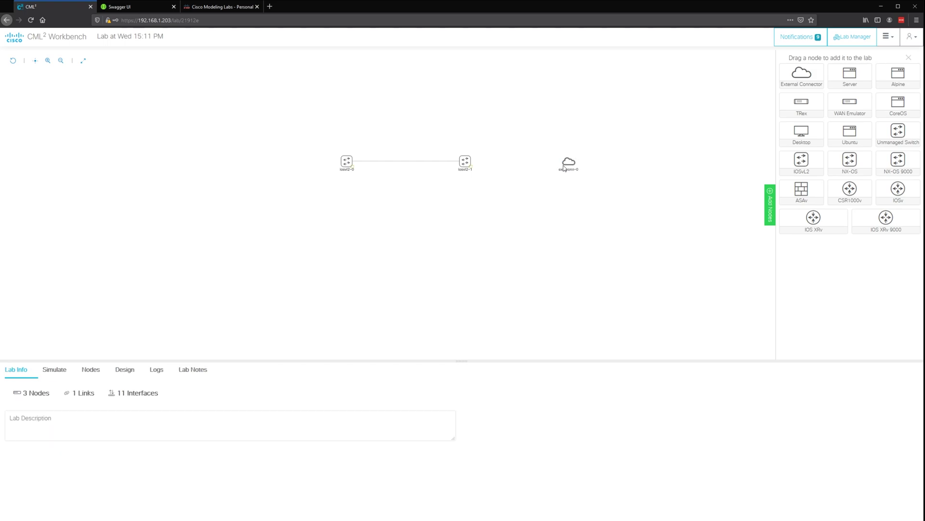
mouse_move(572, 175)
drag(575, 162, 547, 147)
mouse_move(543, 153)
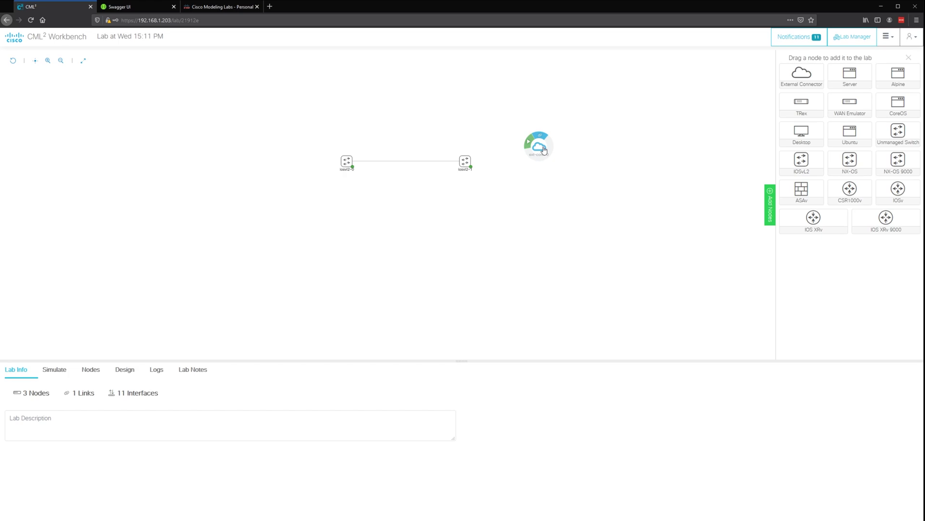
mouse_move(465, 166)
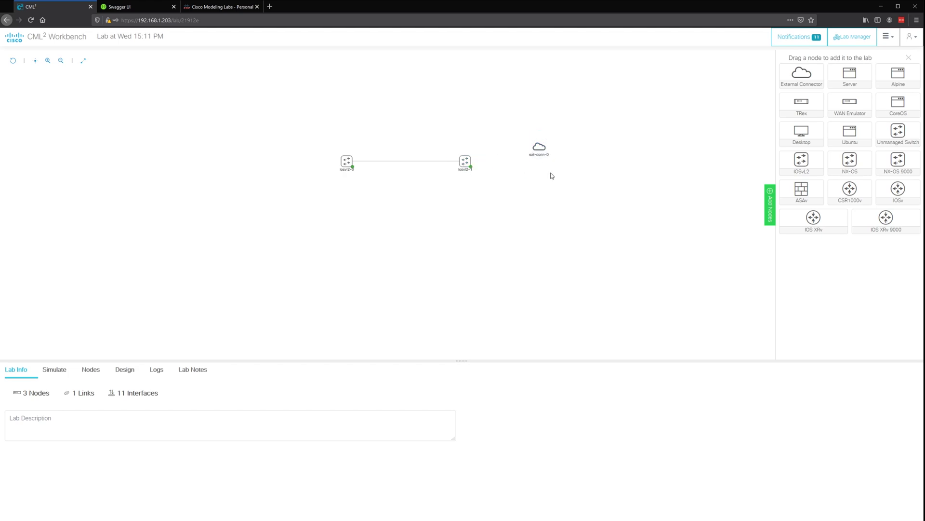
- Inspect iosvl2-0's BOOTED simulation status, its link to iosvl2-1, and its locked configuration
click(346, 161)
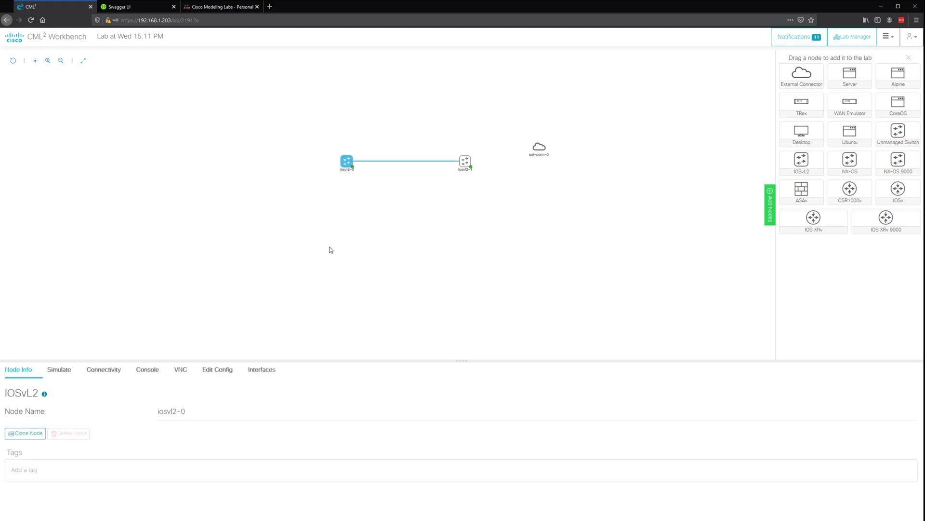
mouse_move(344, 172)
click(62, 375)
click(104, 369)
click(59, 371)
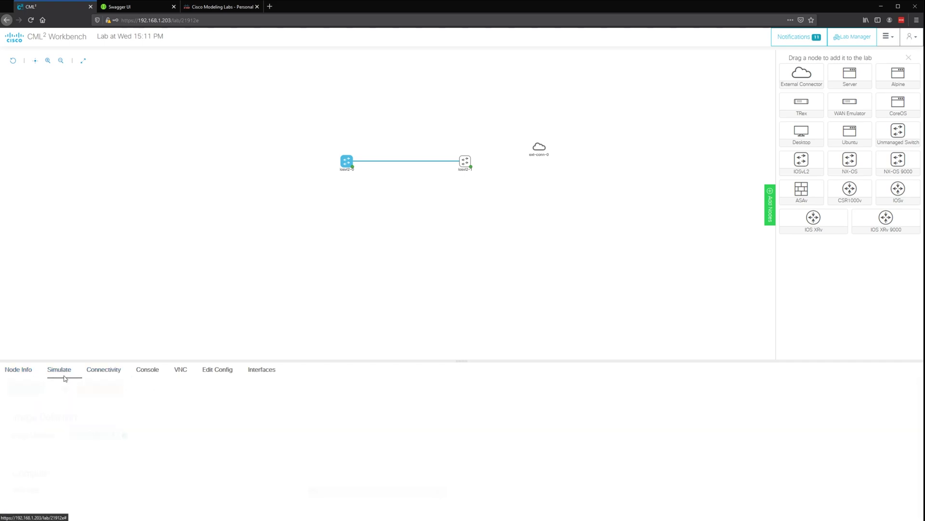
scroll(246, 467, down, 4)
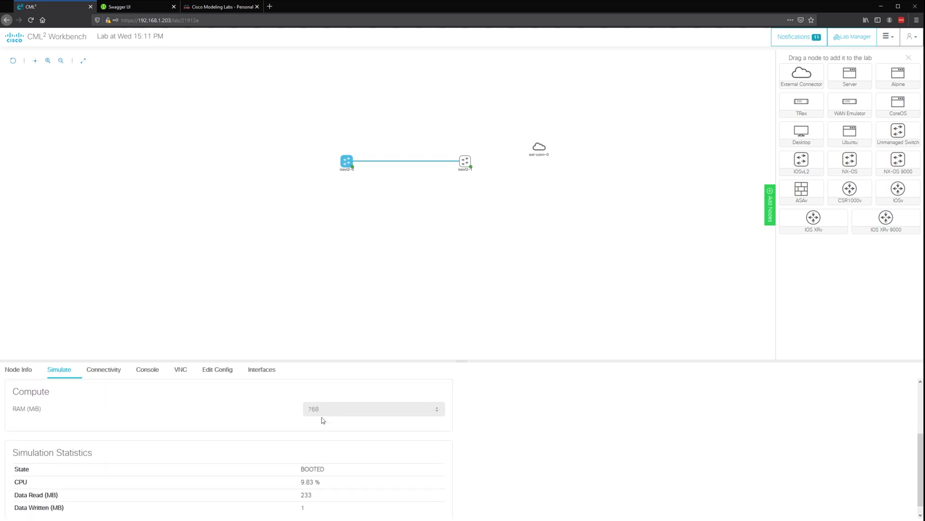
scroll(321, 422, up, 2)
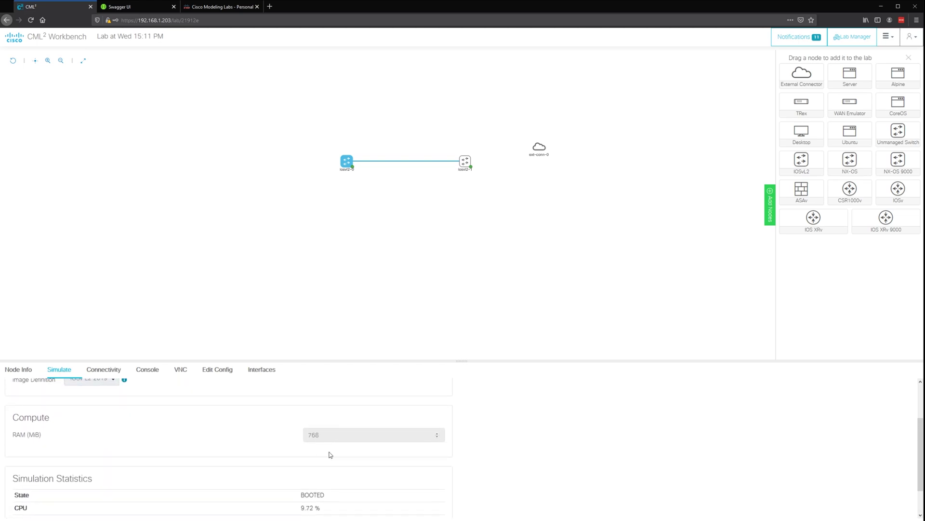
scroll(144, 419, up, 3)
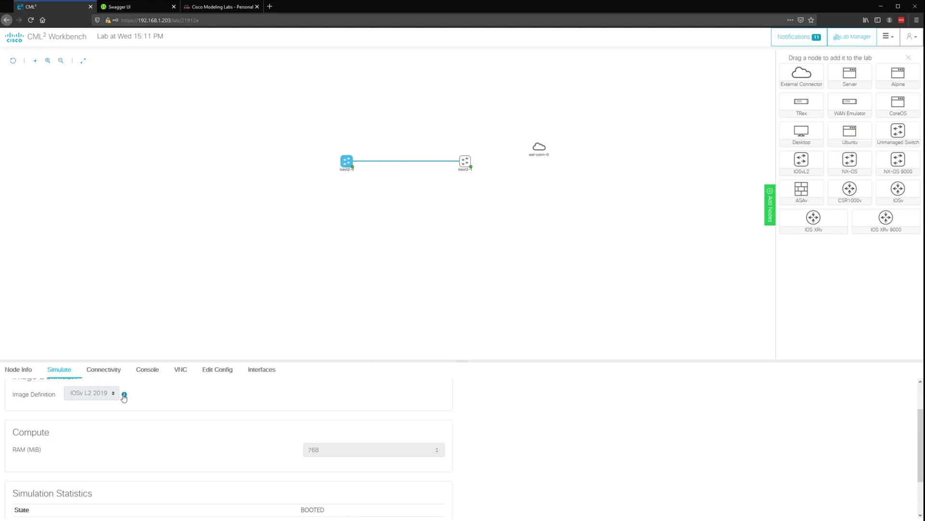
click(104, 370)
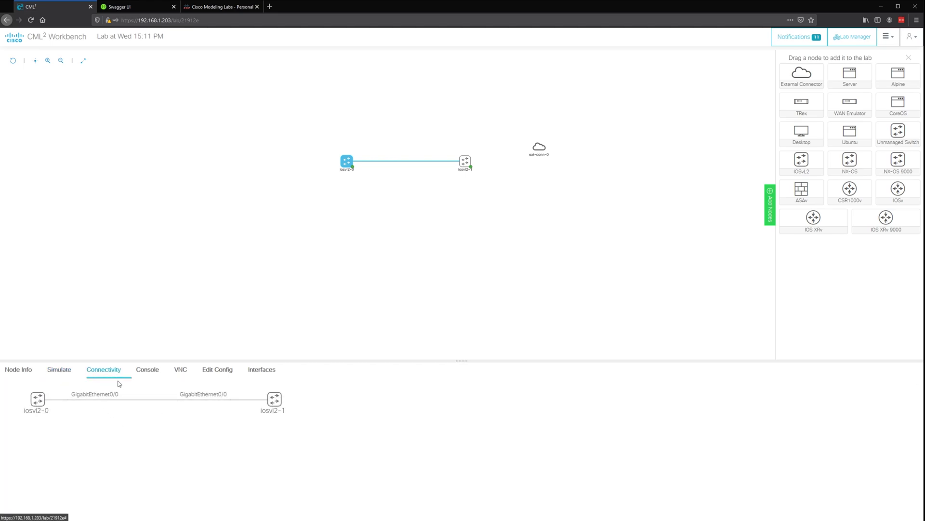
click(227, 374)
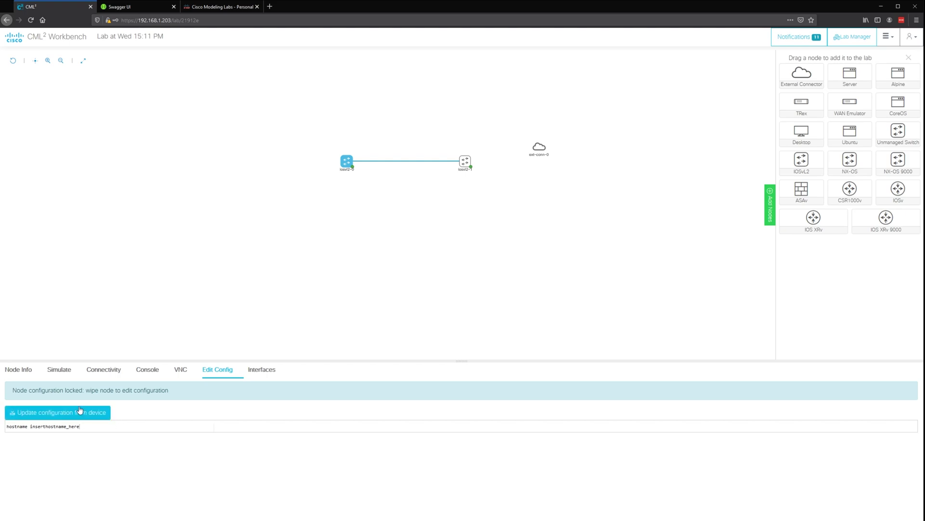
- Open iosvl2-0's console and enter privileged mode with 'en'
click(149, 370)
click(417, 449)
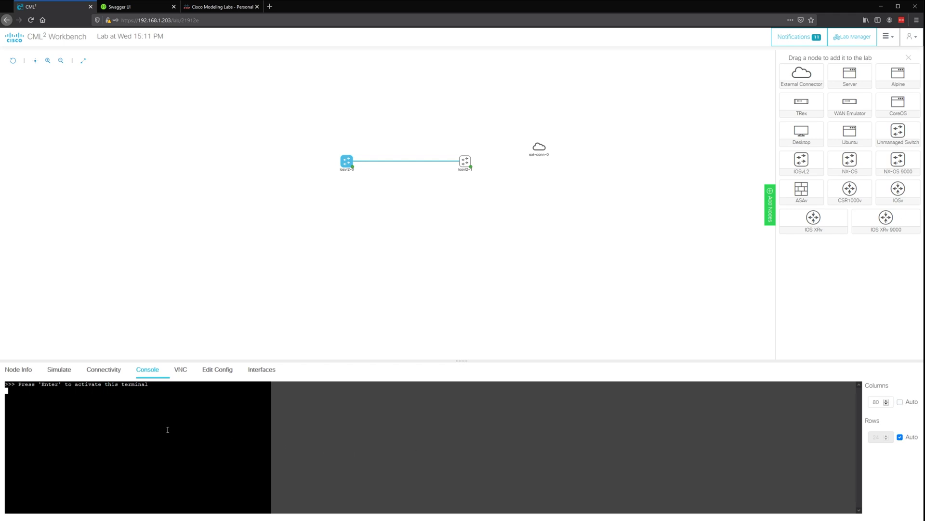
key(Return)
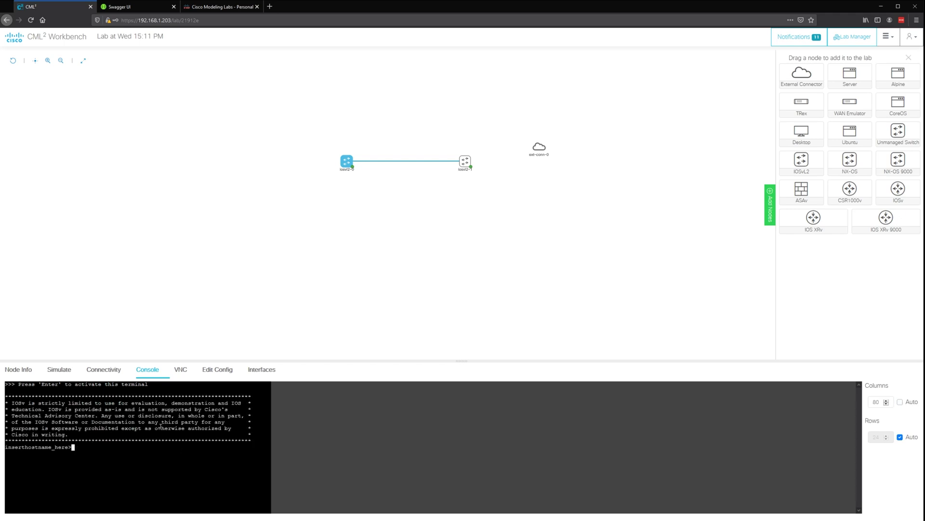
key(Return)
key(Return)
key(Return)
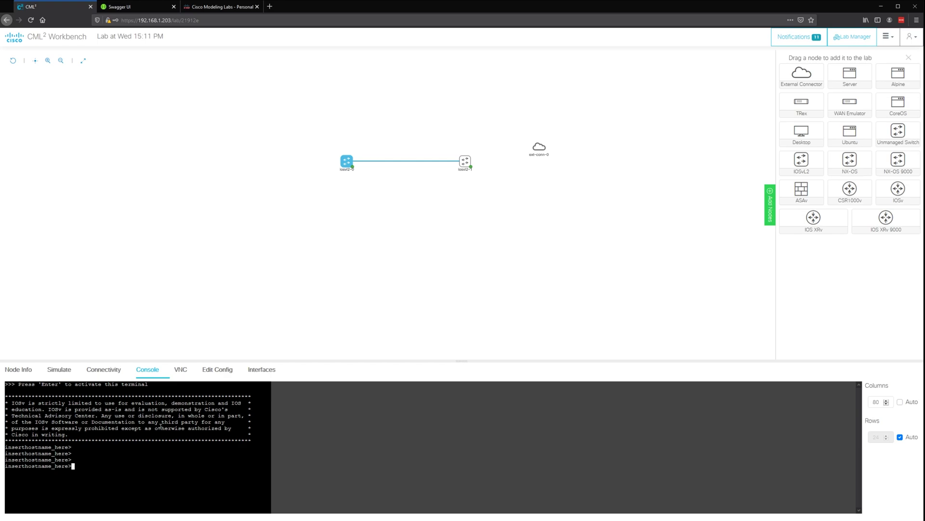
text(en)
key(Return)
- Check iosvl2-0's Interfaces list, then go back to its console
click(262, 369)
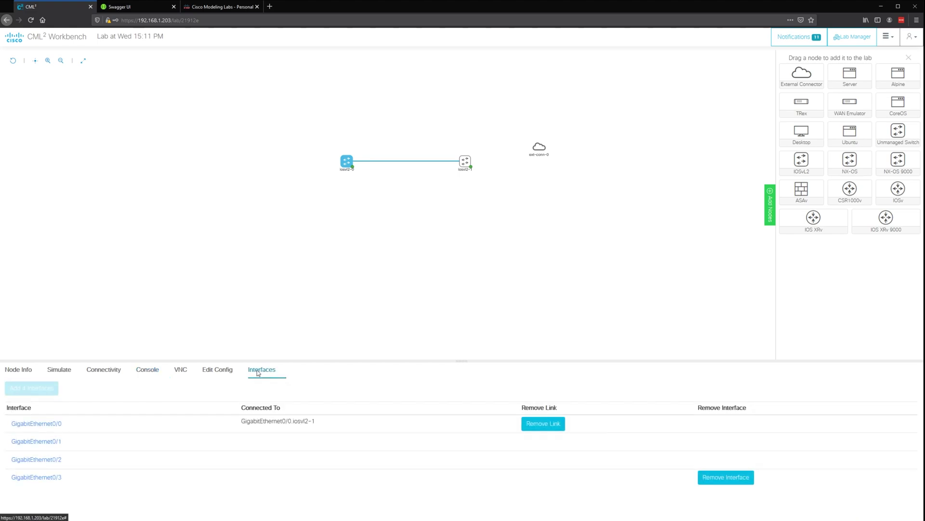
click(147, 375)
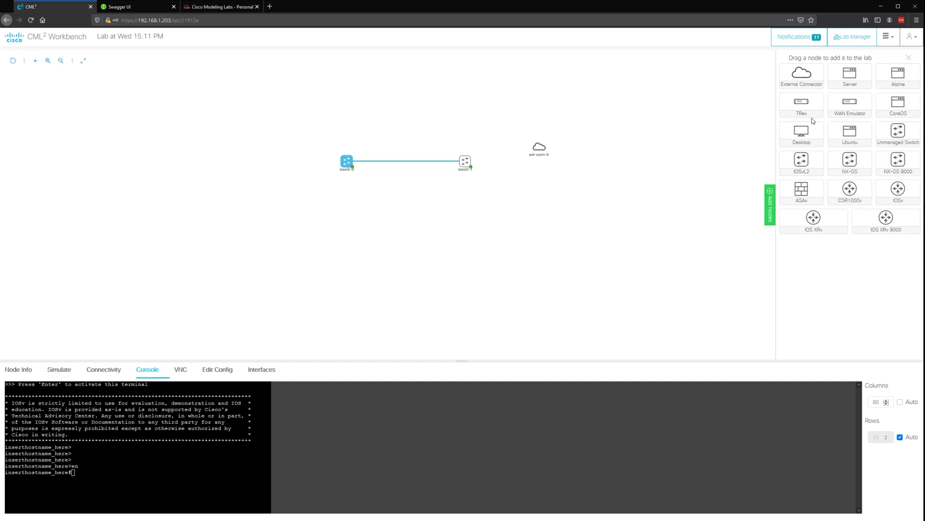
click(803, 107)
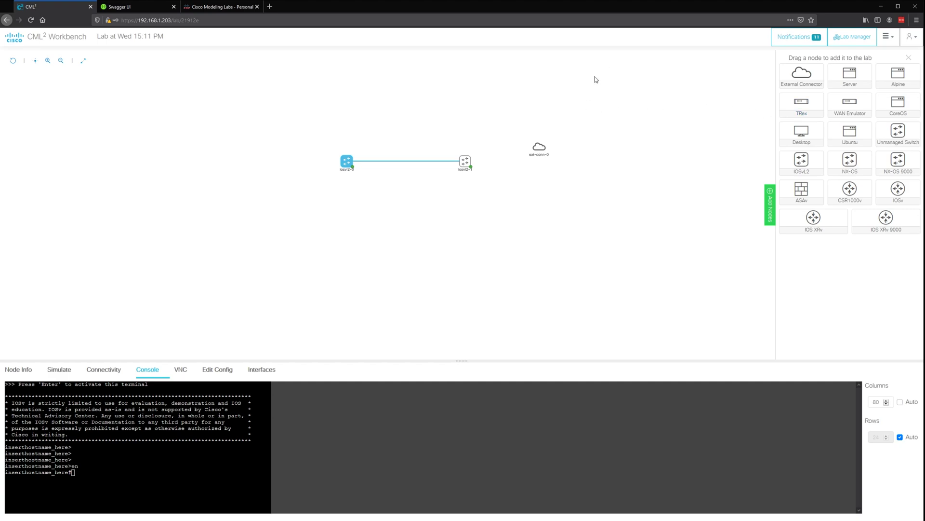